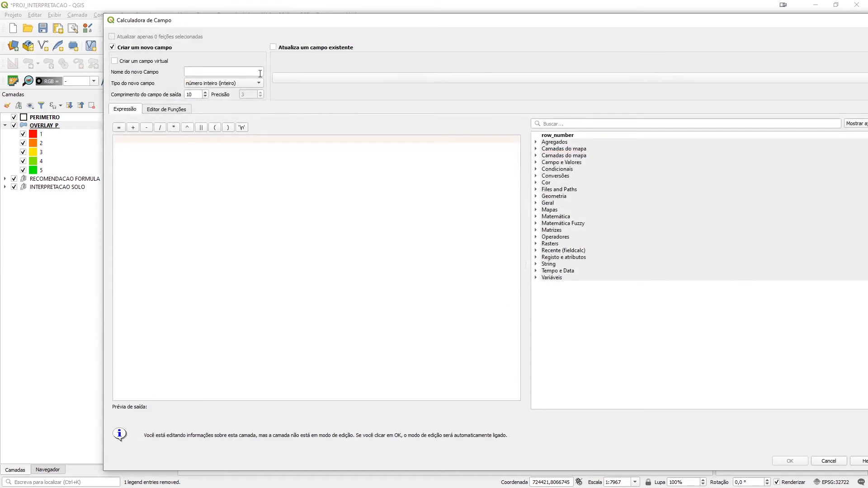
# Step: Create integer field RECOM with a CASE over a_ARG 1–4: INTERPRET 1 gives 60/100/200/280, 2 gives 30/50/100/140, 3 gives 15/25/50/70; INTERPRET 4 gives 80, 5 gives 40
pyautogui.click(202, 71)
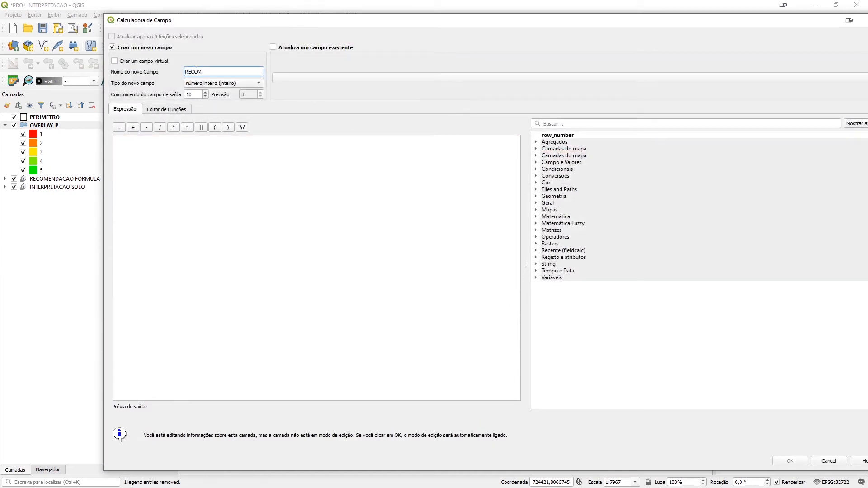
pyautogui.click(236, 149)
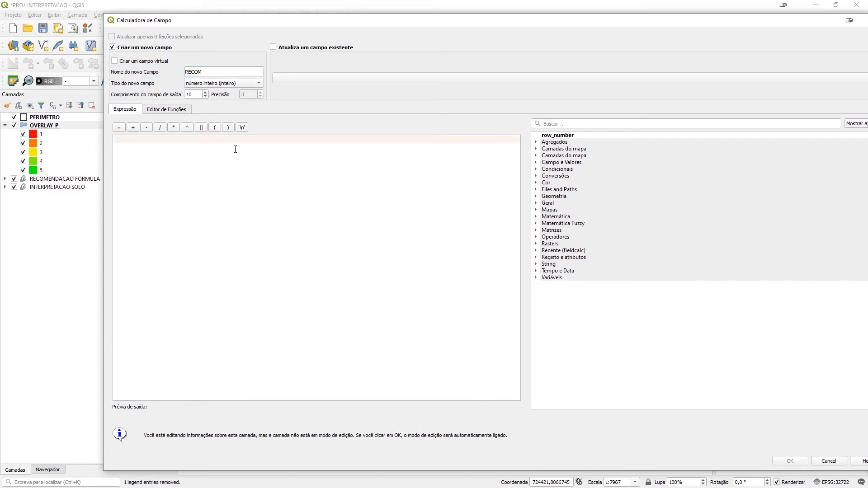
pyautogui.write('CASE WHEN "a_ARG" = 1 AND "INTERPRET" = 1 THEN 60 WHEN "a_ARG" = 2 AND "INTERPRET" = 1 THEN 100 WHEN "a_ARG" = 3 AND "INTERPRET" = 1 THEN 200 WHEN "a_ARG" = 4 AND "INTERPRET" = 1 THEN 280  WHEN "a_ARG" = 1 AND "INTERPRET" = 2 THEN 30 WHEN "a_ARG" = 2 AND "INTERPRET" = 2 THEN 50 WHEN "a_ARG" = 3 AND "INTERPRET" = 2 THEN 100 WHEN "a_ARG" = 4 AND "INTERPRET" = 2 THEN 140  WHEN "a_ARG" = 1 AND "INTERPRET" = 3 THEN 15 WHEN "a_ARG" = 2 AND "INTERPRET" = 3 THEN 25 WHEN "a_ARG" = 3 AND "INTERPRET" = 3 THEN 50 WHEN "a_ARG" = 4 AND "INTERPRET" = 3 THEN 70  WHEN "INTERPRET" = 4 THEN 80 WHEN "INTERPRET" = 5 THEN 40  END')
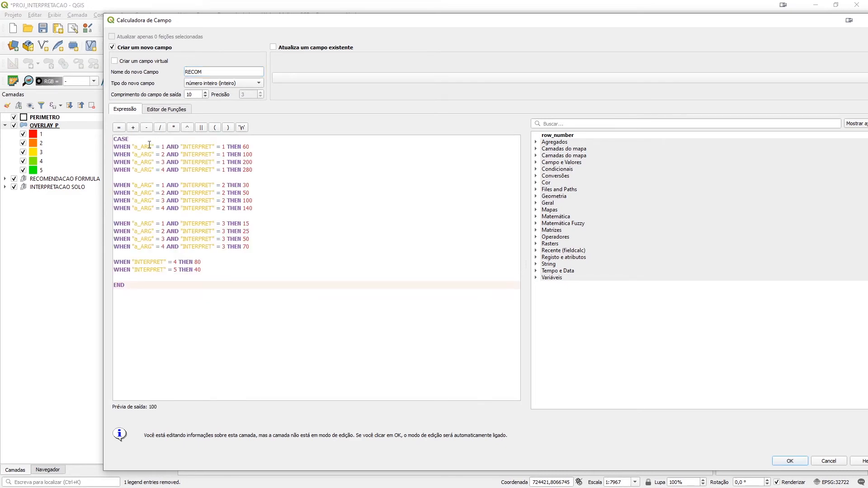
pyautogui.moveTo(304, 26); pyautogui.dragTo(421, 271)
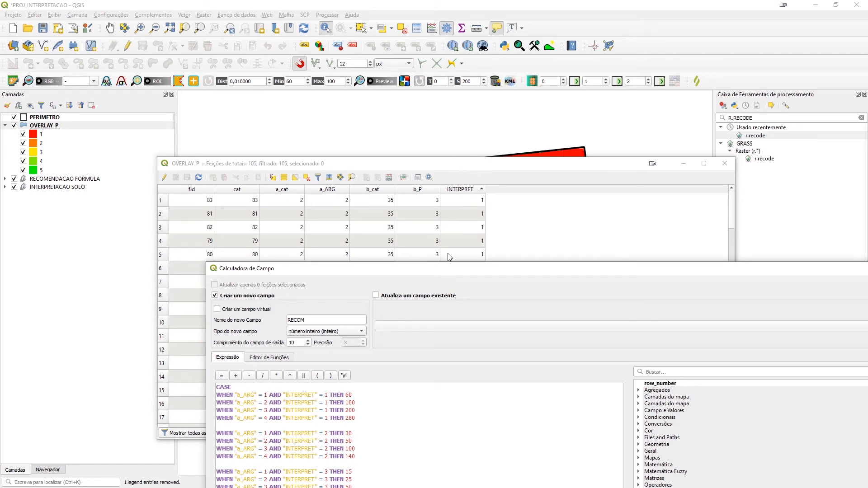
pyautogui.moveTo(449, 279); pyautogui.dragTo(386, 96)
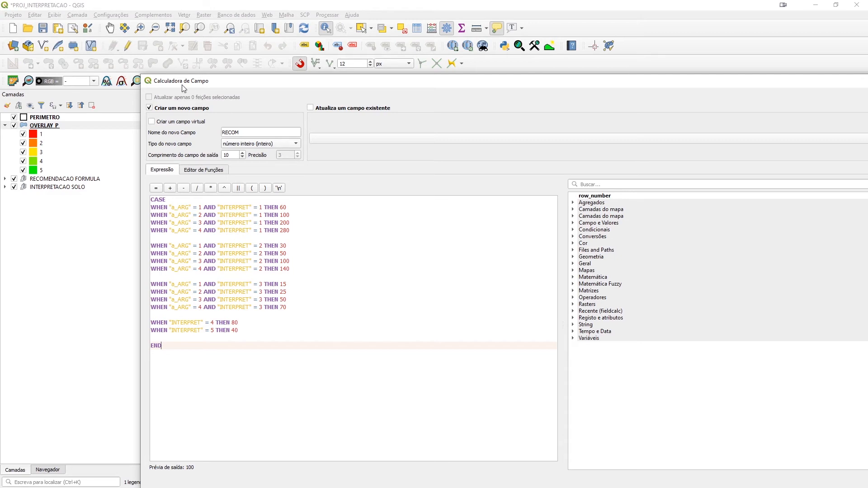
pyautogui.moveTo(176, 76); pyautogui.dragTo(217, 183)
pyautogui.moveTo(342, 185); pyautogui.dragTo(244, 71)
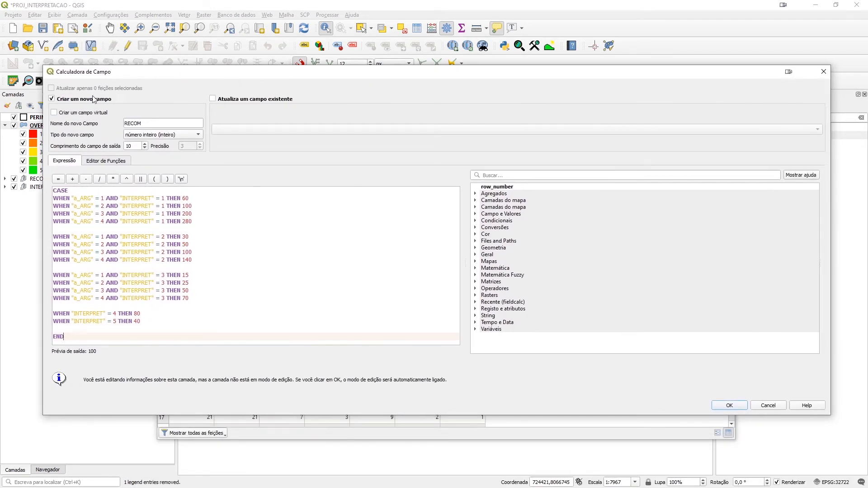
pyautogui.click(735, 408)
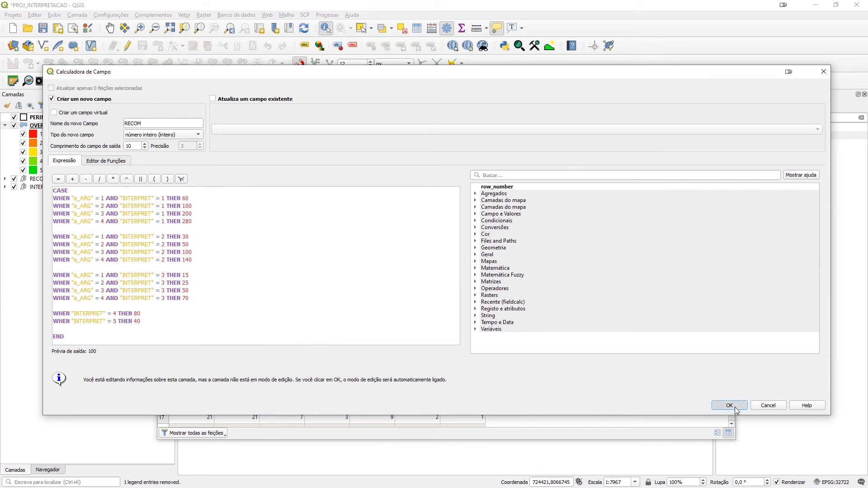
# Step: Close the attribute table and end editing of OVERLAY_P, saving the changes to the layer
pyautogui.scroll(-5, 525, 220)
pyautogui.scroll(5, 526, 219)
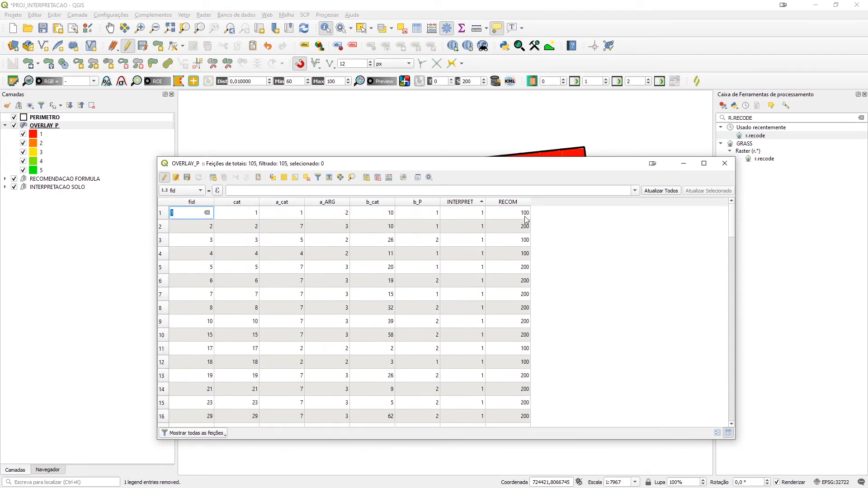
pyautogui.click(724, 163)
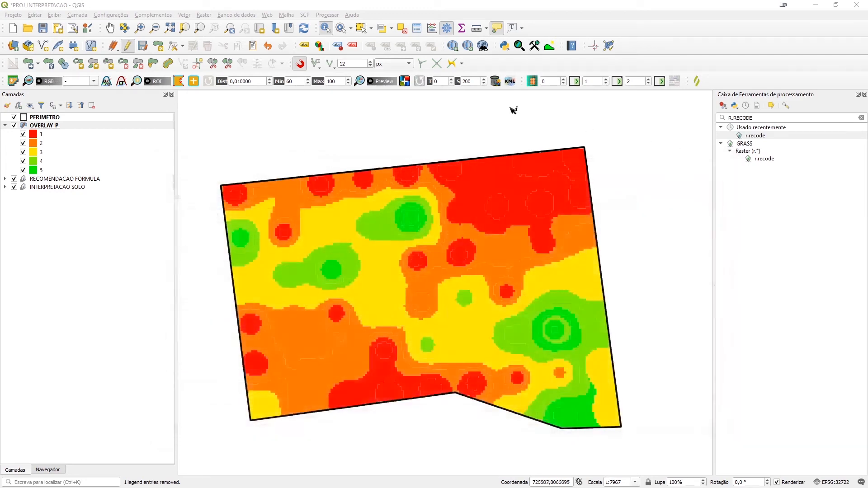
pyautogui.click(128, 47)
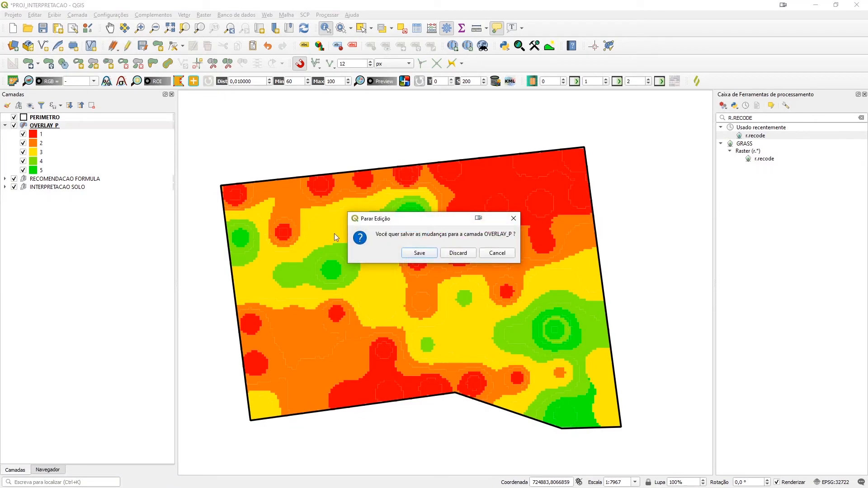
pyautogui.click(429, 256)
# Step: Classify the OVERLAY_P layer's categorized symbology by the RECOM field and remove the catch-all category for all other values
pyautogui.click(50, 126)
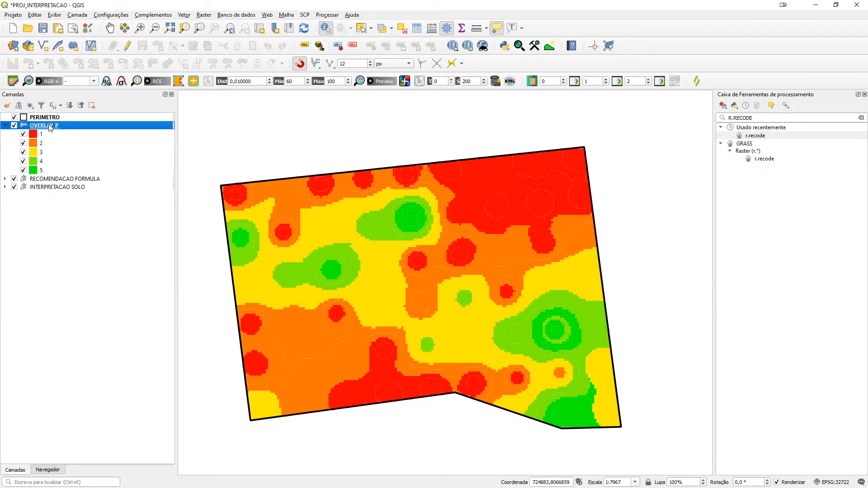
pyautogui.doubleClick(50, 127)
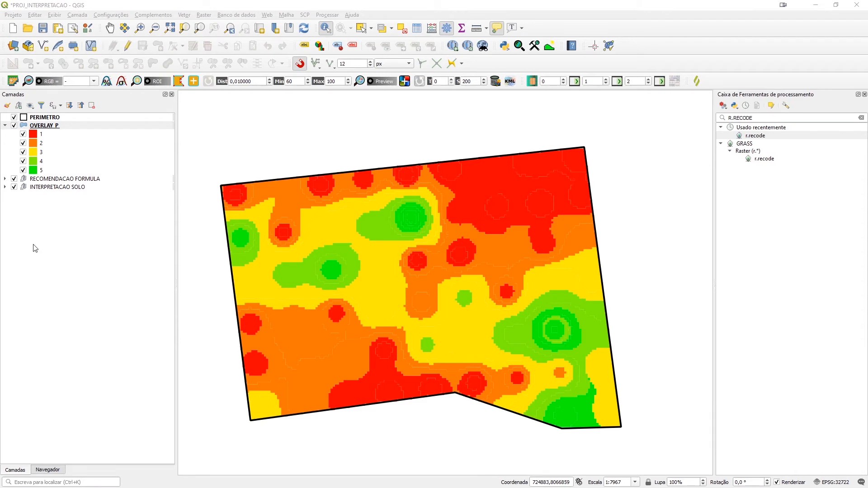
pyautogui.moveTo(510, 142); pyautogui.dragTo(496, 94)
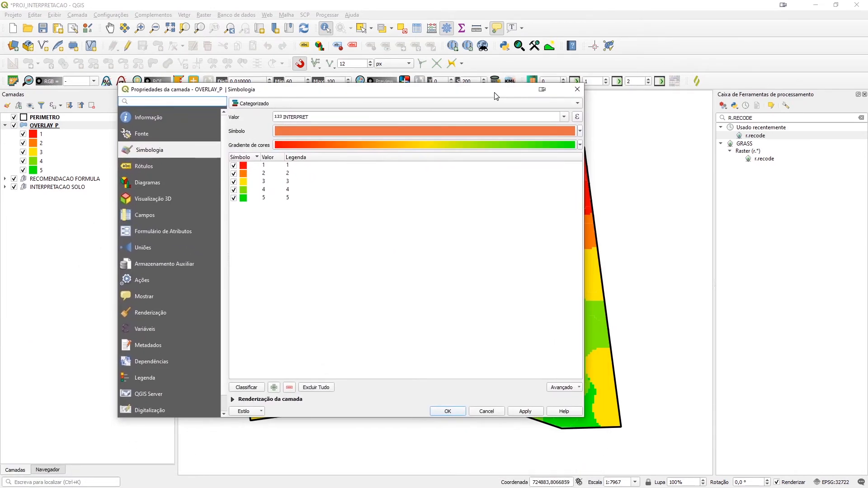
pyautogui.click(296, 110)
pyautogui.click(296, 110)
pyautogui.click(252, 389)
pyautogui.click(565, 117)
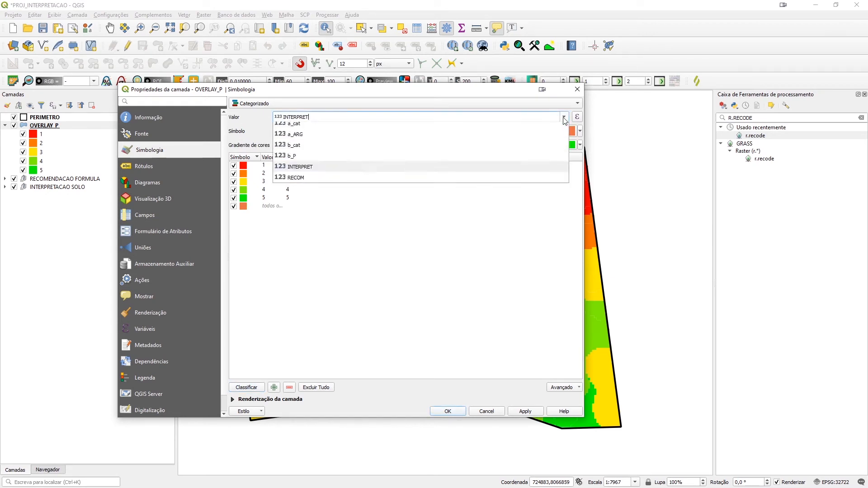
pyautogui.click(290, 205)
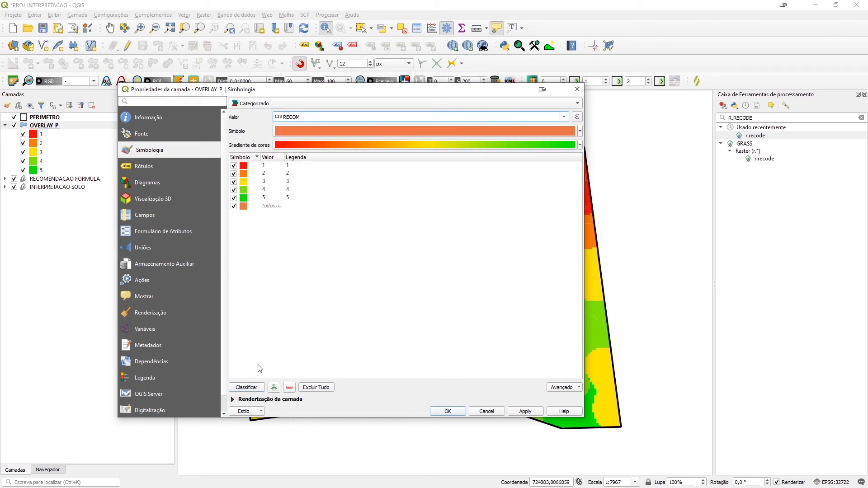
pyautogui.click(255, 390)
pyautogui.click(367, 278)
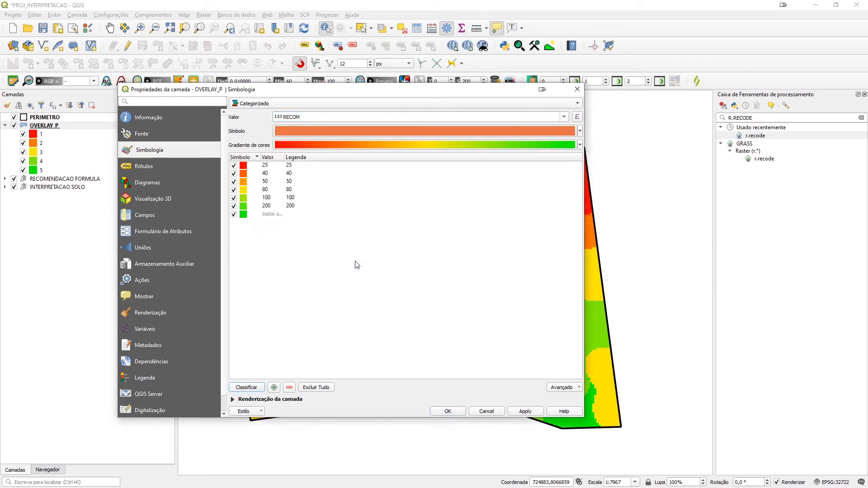
pyautogui.click(273, 214)
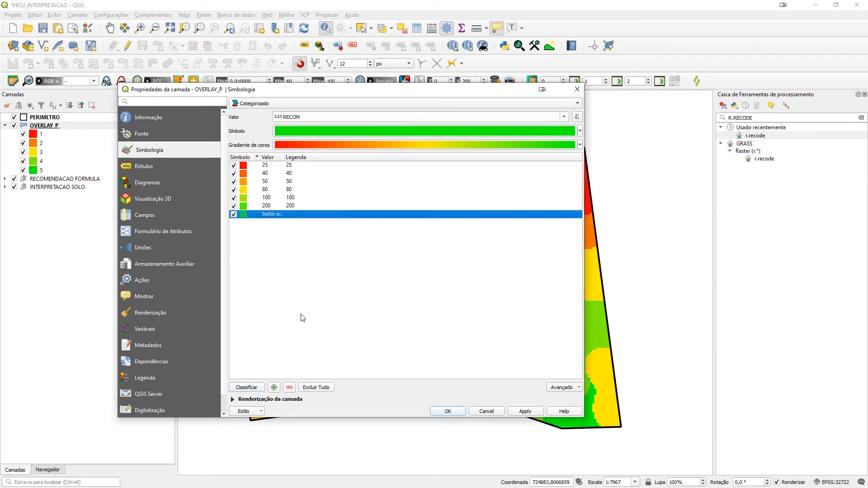
pyautogui.click(289, 388)
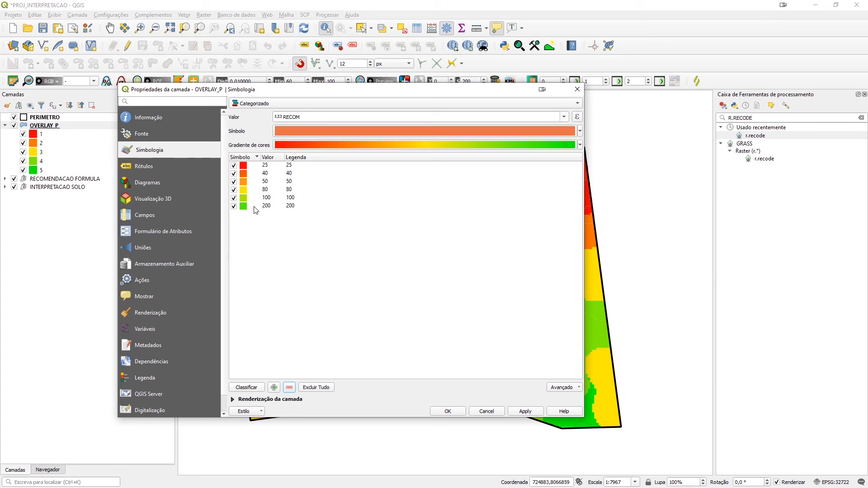
# Step: Recolour the RECOM categories with the SEMAFORO colour ramp and apply the symbology to the layer
pyautogui.click(580, 146)
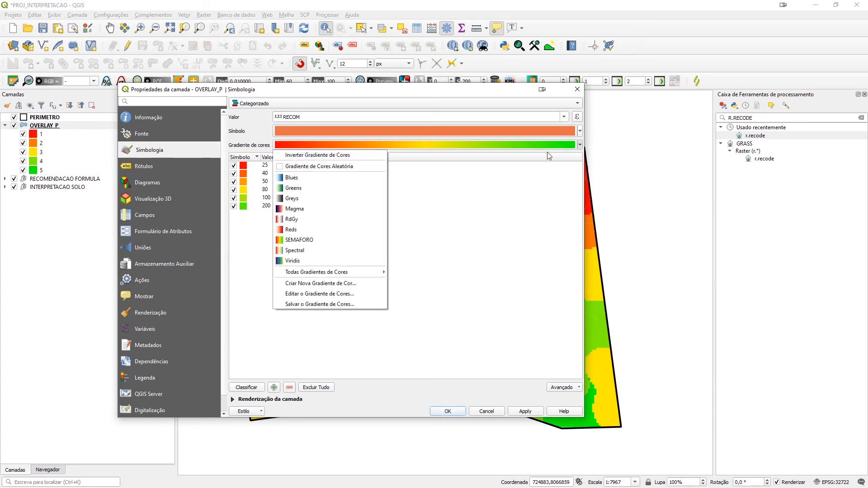
pyautogui.click(334, 192)
pyautogui.click(580, 145)
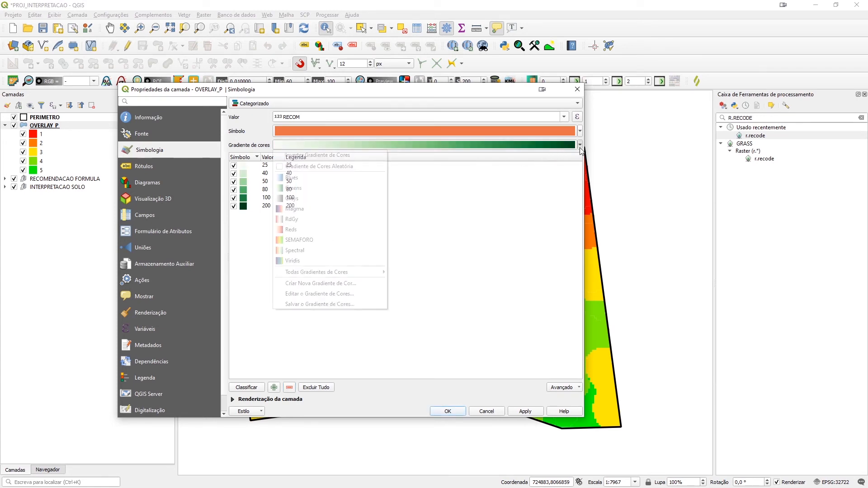
pyautogui.click(335, 237)
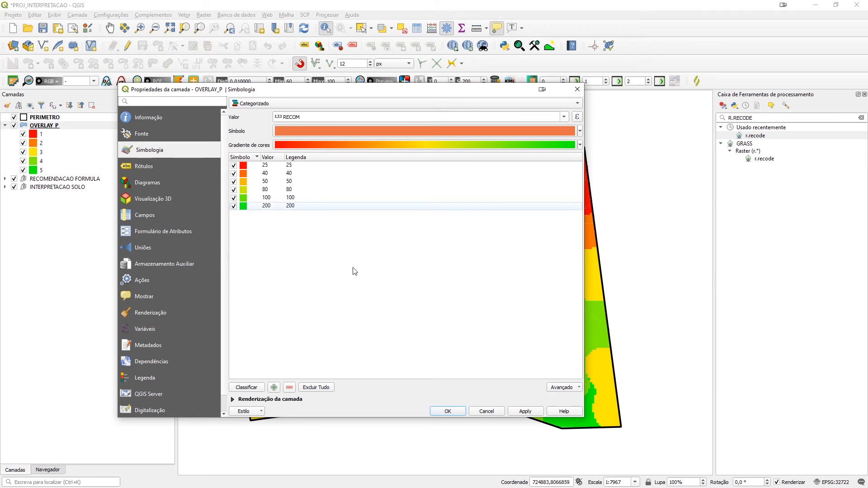
pyautogui.click(517, 412)
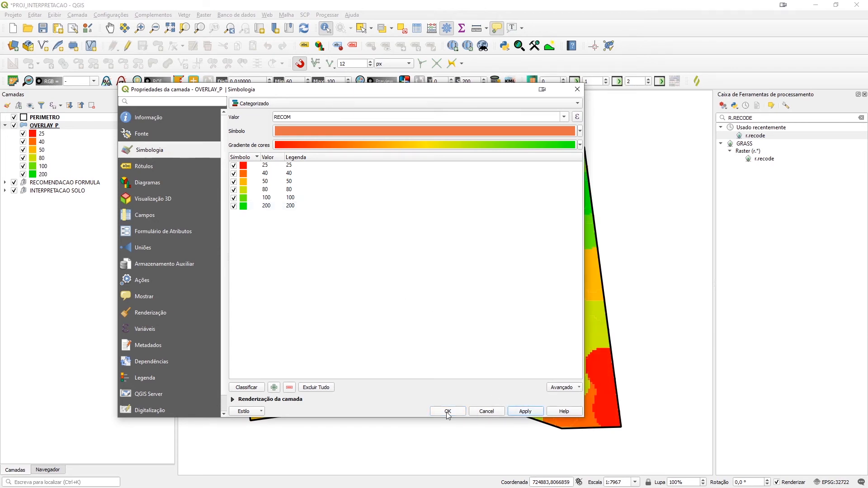
pyautogui.click(447, 412)
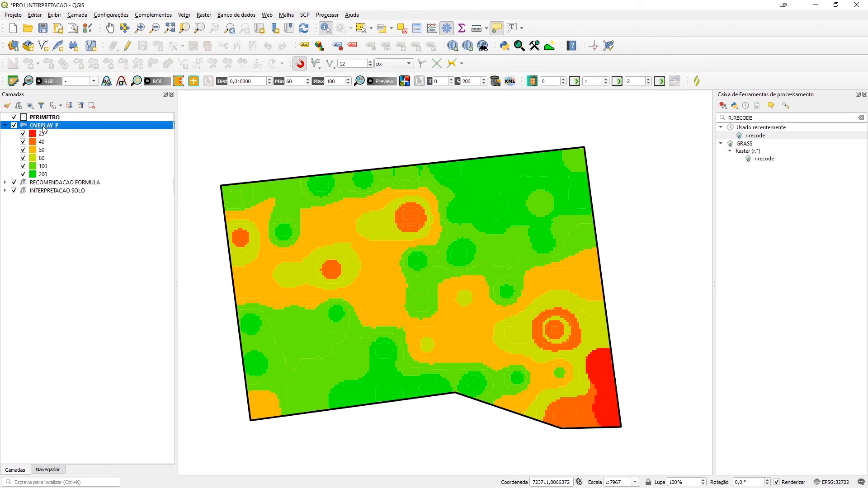
# Step: Invert the colour ramp of OVERLAY_P so low RECOM values are green and high values red, and apply it
pyautogui.doubleClick(44, 126)
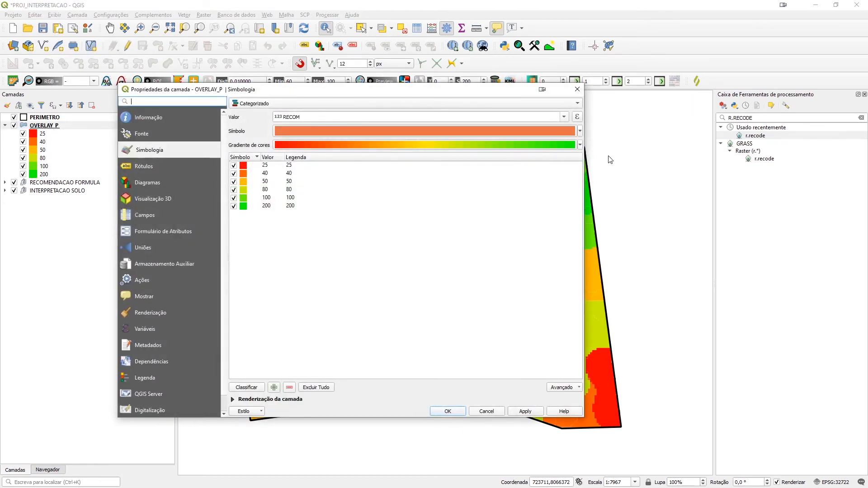
pyautogui.click(580, 145)
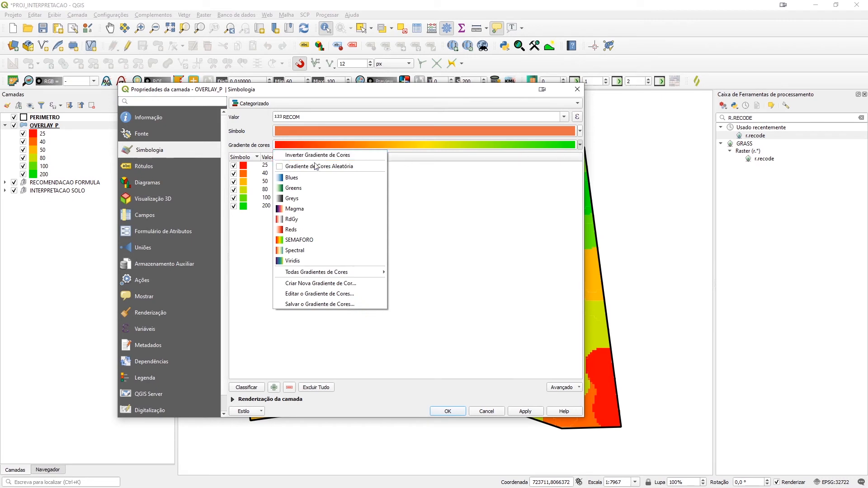
pyautogui.click(302, 156)
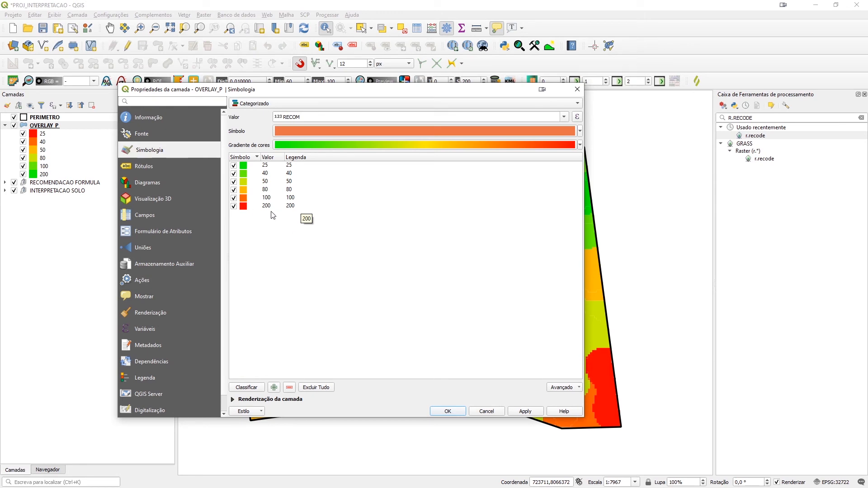
pyautogui.click(536, 409)
pyautogui.click(454, 411)
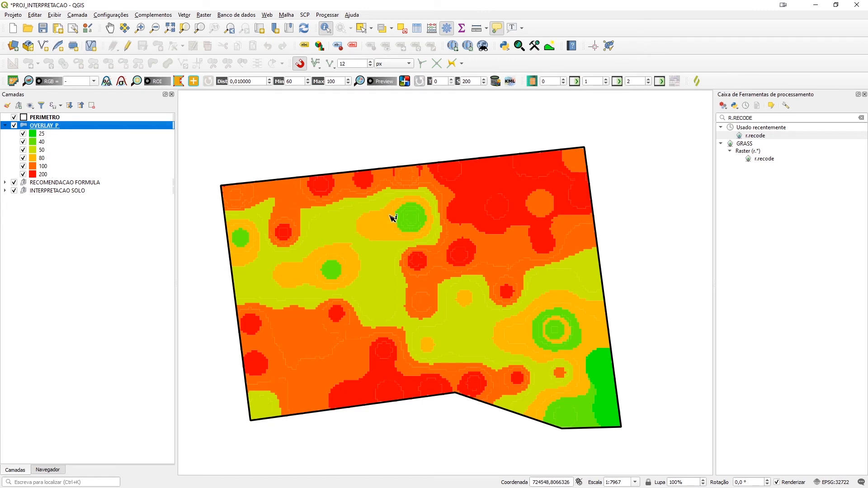
pyautogui.scroll(1, 434, 271)
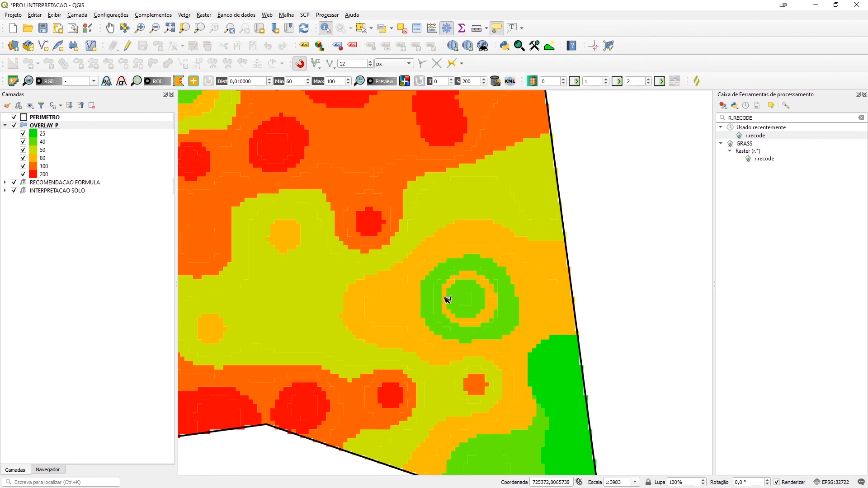
pyautogui.scroll(-1, 452, 299)
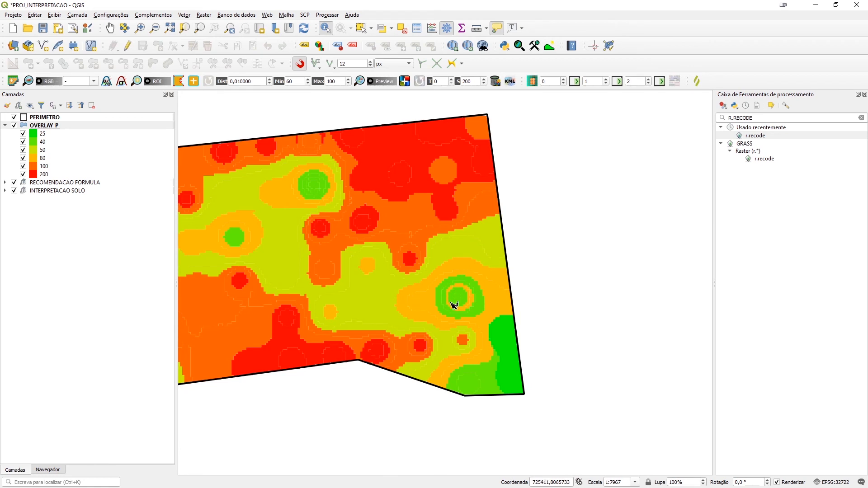
pyautogui.moveTo(426, 304); pyautogui.dragTo(529, 326)
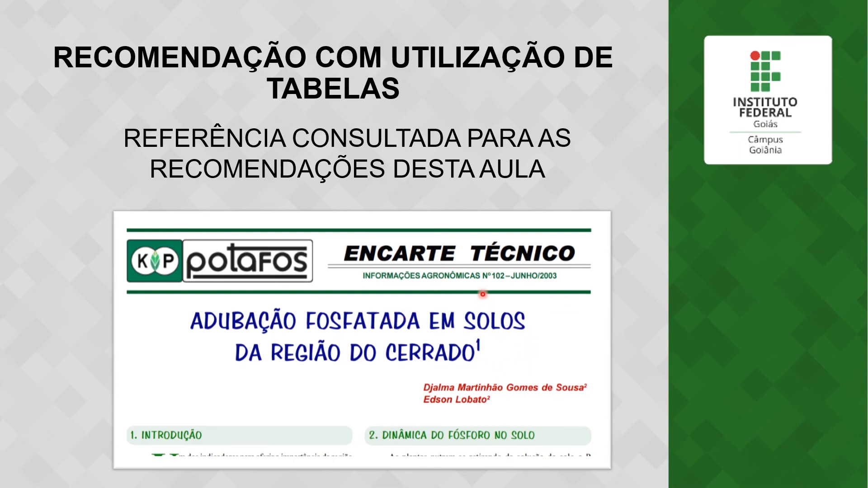
pyautogui.press('Right')
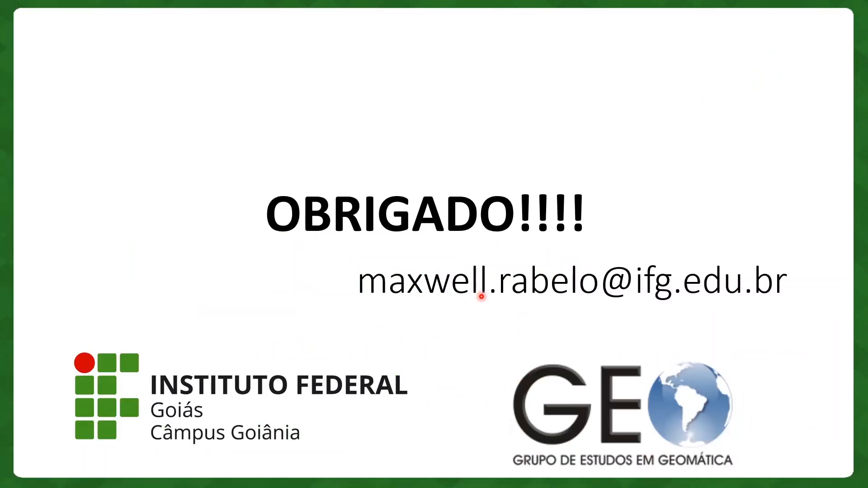